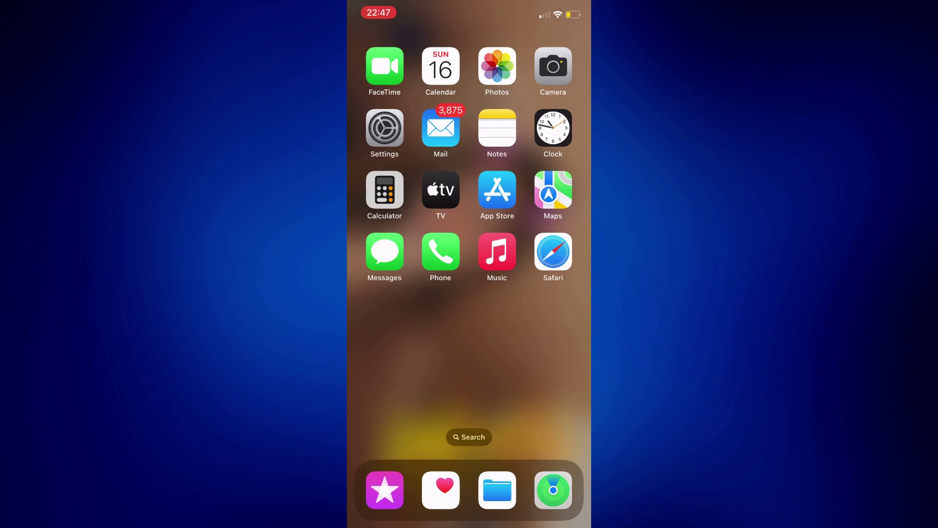
Dismiss the Music quick actions and long-press empty space until the icons jiggle.
mouse_move(543, 330)
left_mouse_down()
mouse_move(397, 330)
mouse_move(543, 330)
left_mouse_up()
left_click(498, 252)
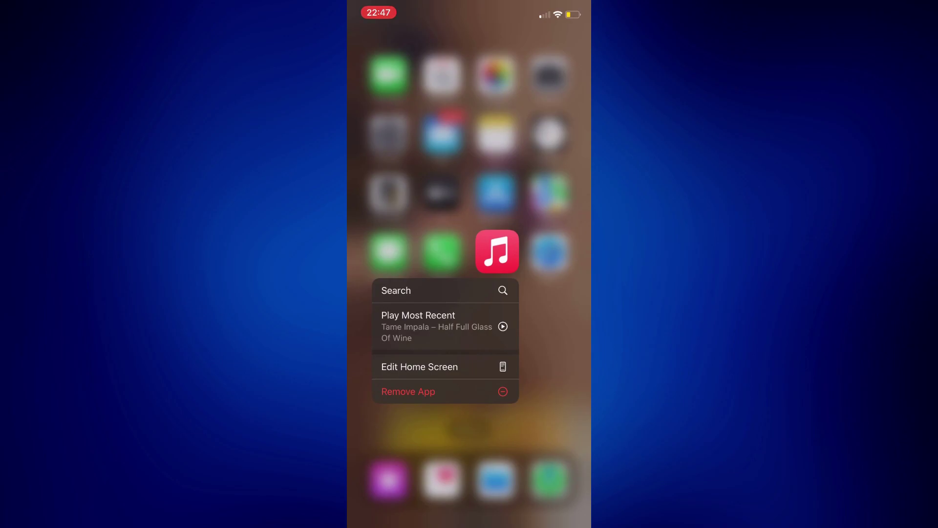
key("Escape")
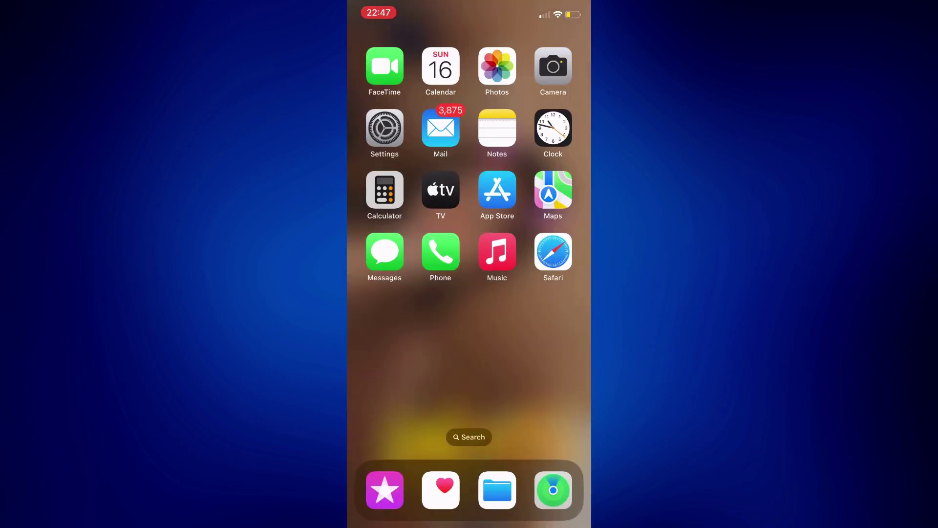
left_click(384, 128)
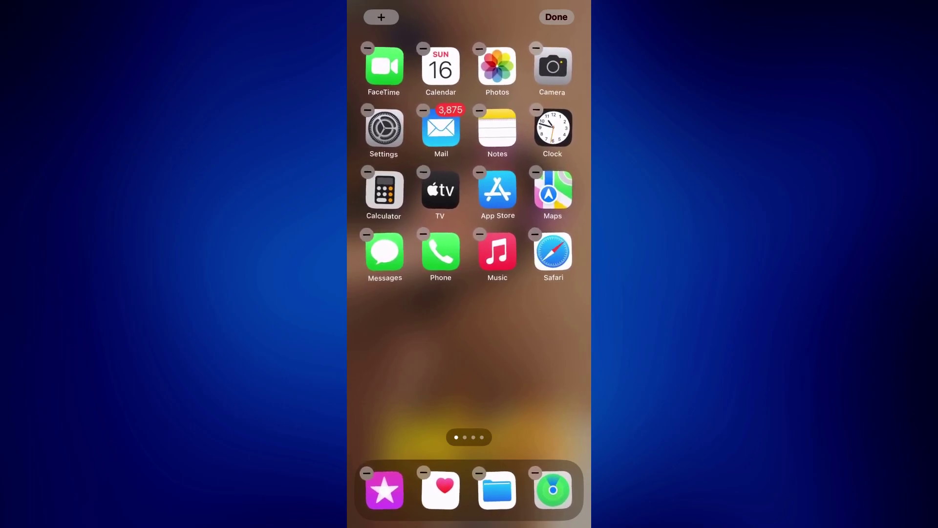
Open the widget gallery with the + button in the top corner.
left_click(381, 17)
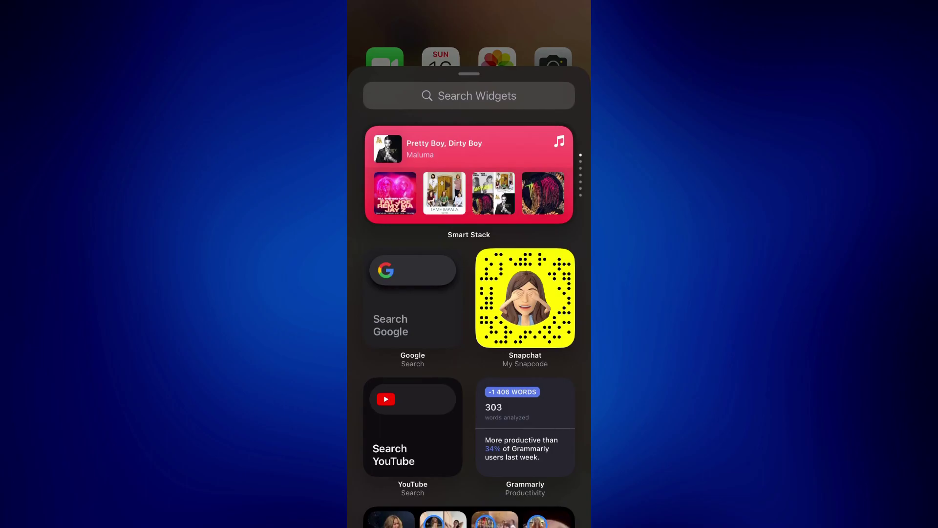
scroll(470, 293, "down", 10)
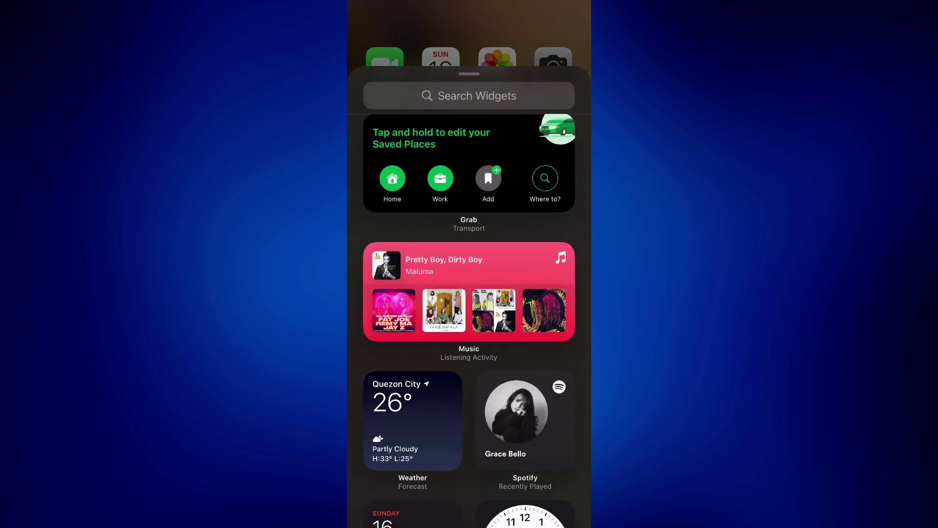
scroll(469, 294, "down", 5)
scroll(470, 294, "up", 5)
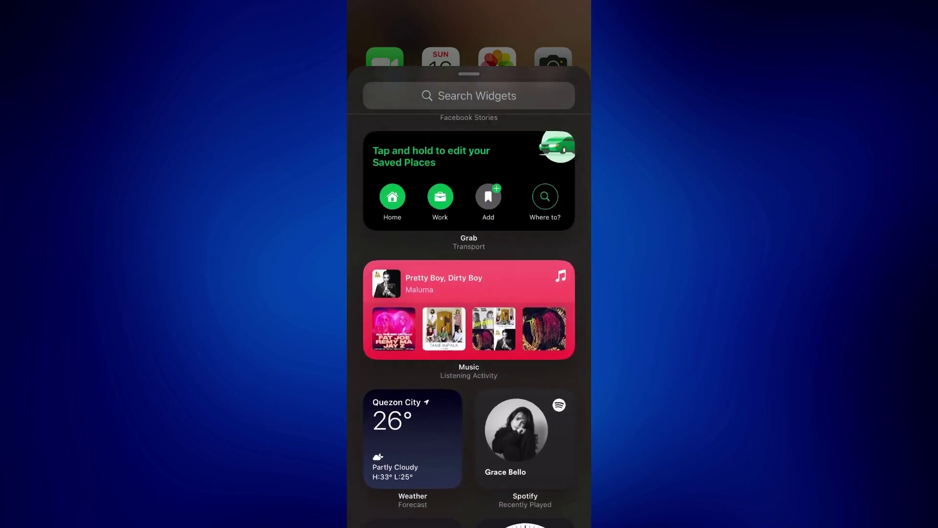
scroll(469, 293, "up", 3)
scroll(469, 294, "up", 2)
scroll(469, 293, "up", 3)
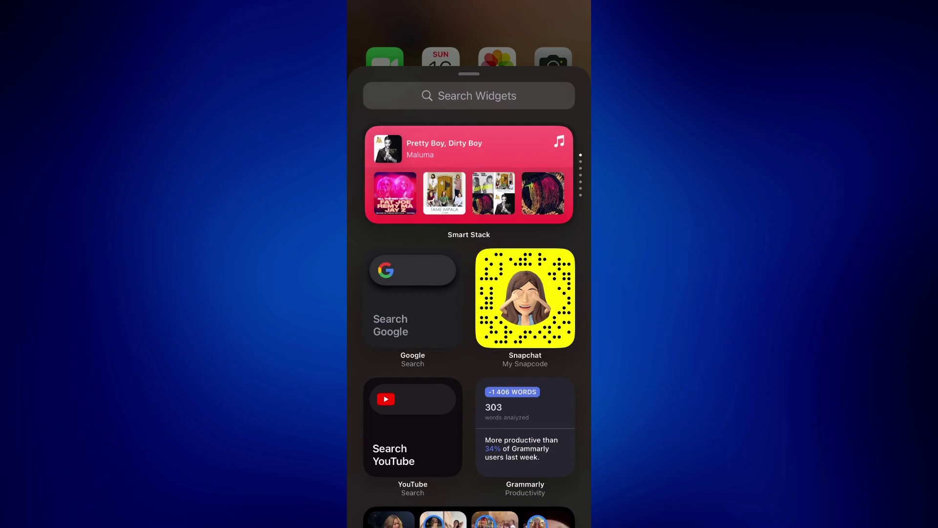
Add the Smart Stack widget in its large size, showing Music's recent albums.
left_click(470, 174)
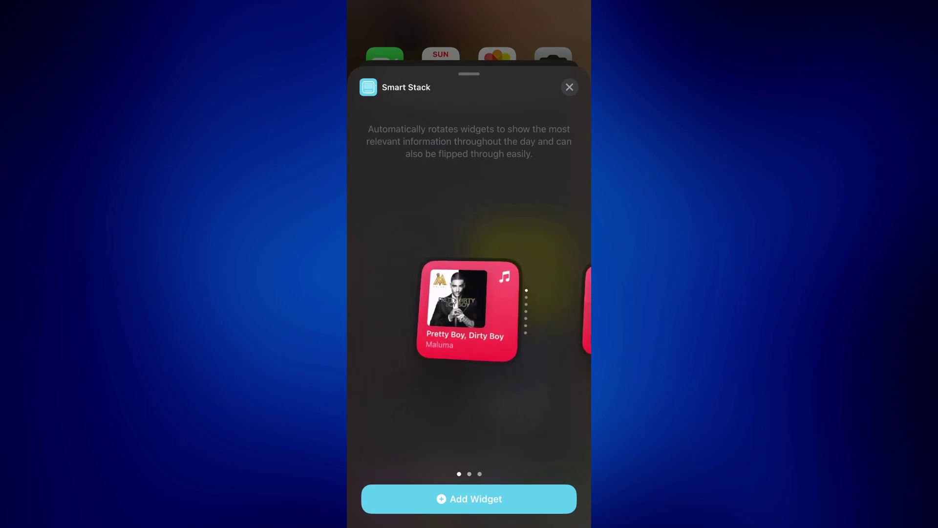
left_click_drag(513, 308, 381, 309)
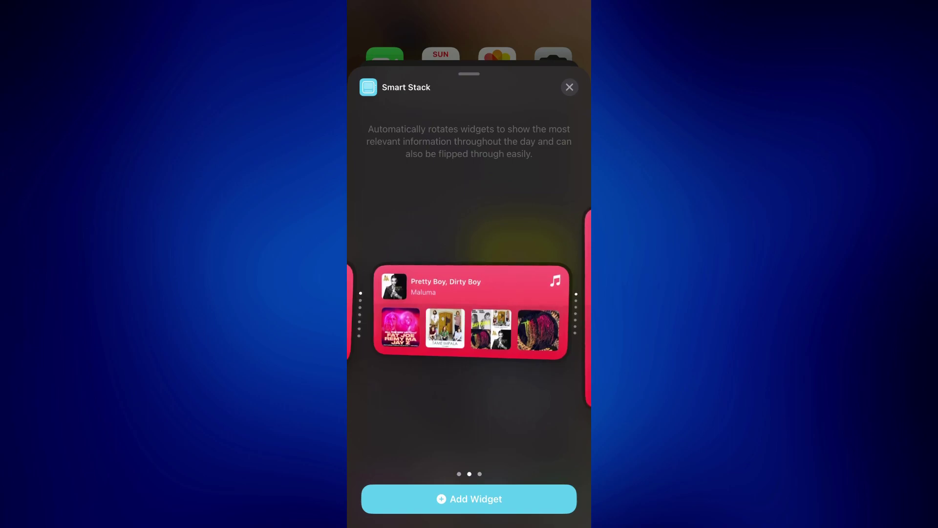
left_click_drag(513, 308, 381, 307)
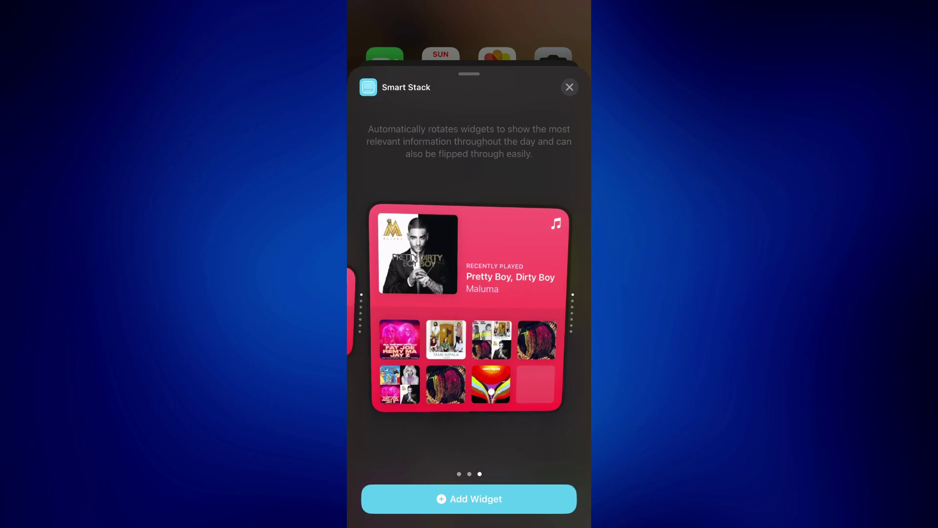
left_click(469, 498)
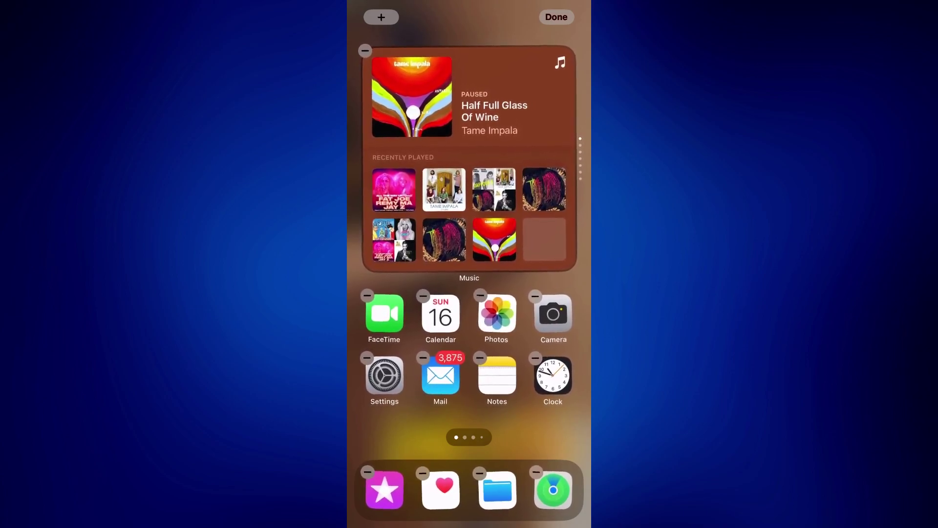
Drag the large Music widget onto page two, then return to page one.
mouse_move(469, 158)
left_mouse_down()
mouse_move(462, 308)
mouse_move(520, 343)
mouse_move(518, 332)
left_mouse_up()
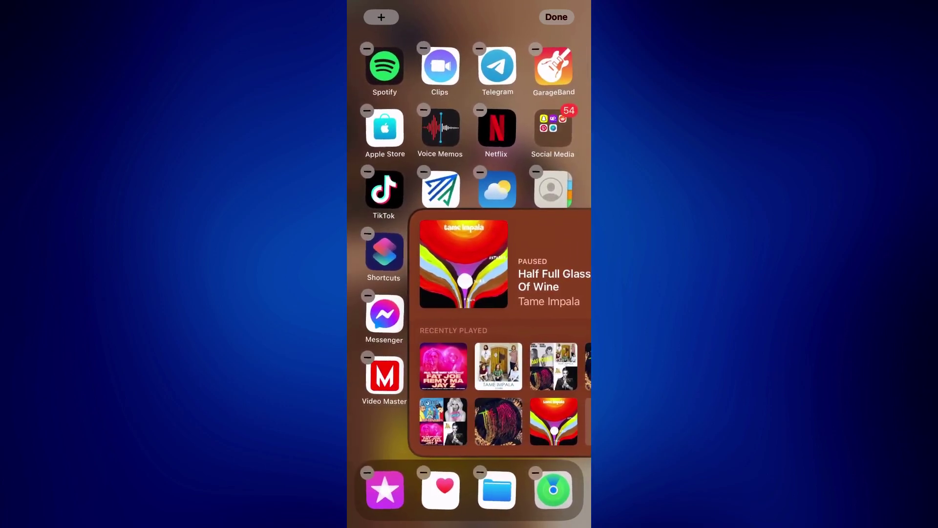
mouse_move(519, 332)
left_mouse_down()
mouse_move(465, 336)
mouse_move(462, 299)
left_mouse_up()
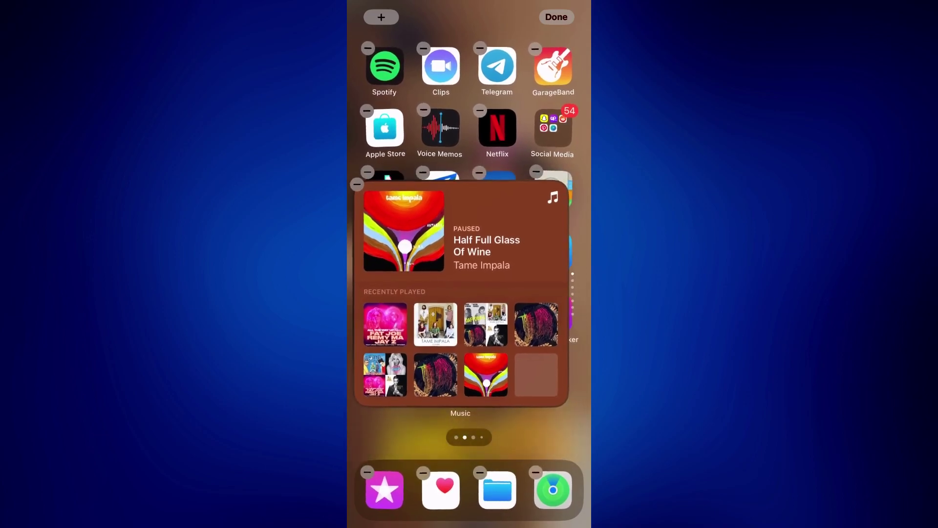
mouse_move(411, 330)
left_mouse_down()
mouse_move(557, 329)
mouse_move(396, 331)
left_mouse_up()
left_click_drag(542, 330, 396, 330)
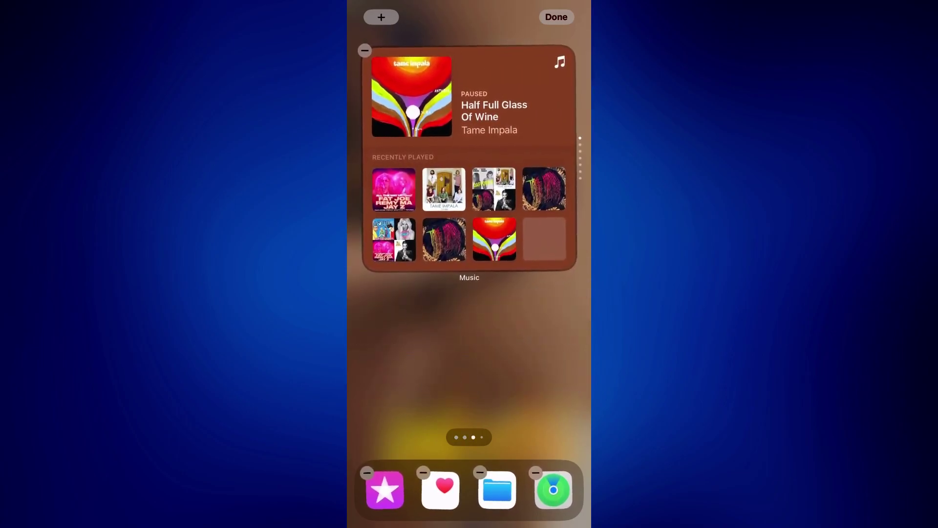
mouse_move(513, 183)
left_mouse_down()
mouse_move(385, 225)
mouse_move(469, 286)
left_mouse_up()
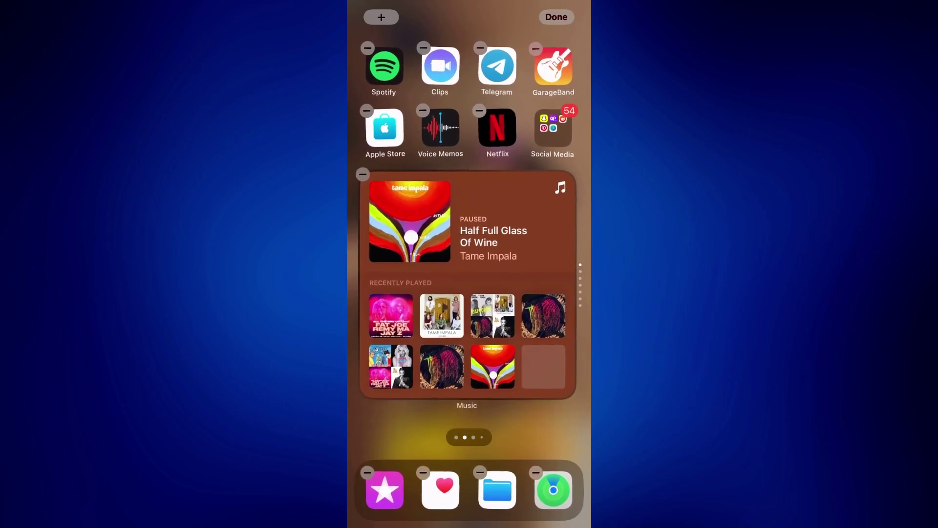
left_click_drag(396, 330, 543, 330)
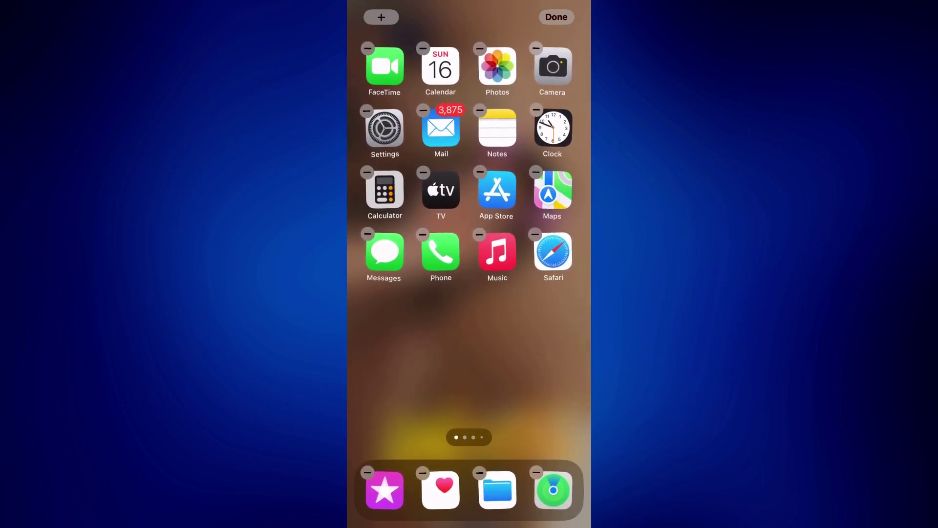
Add the Google Search widget in its wider second size from the gallery.
left_click(382, 17)
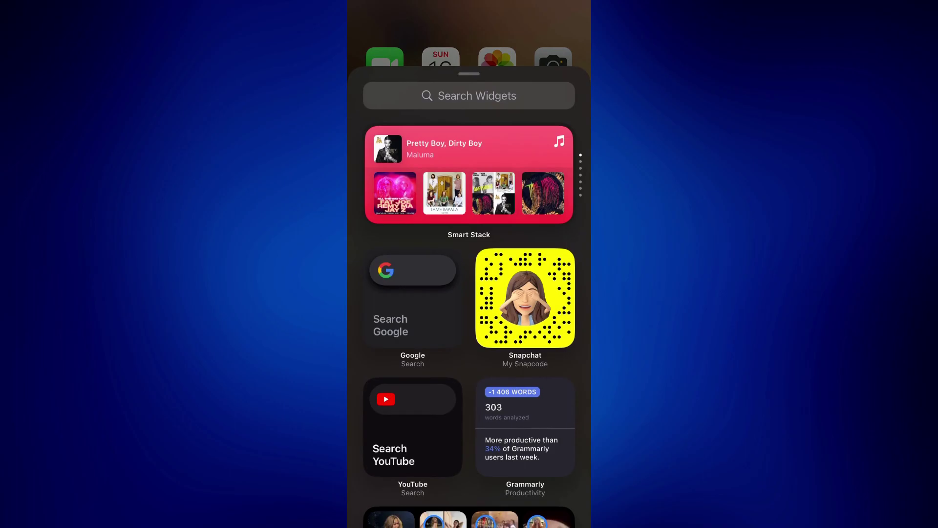
left_click(413, 301)
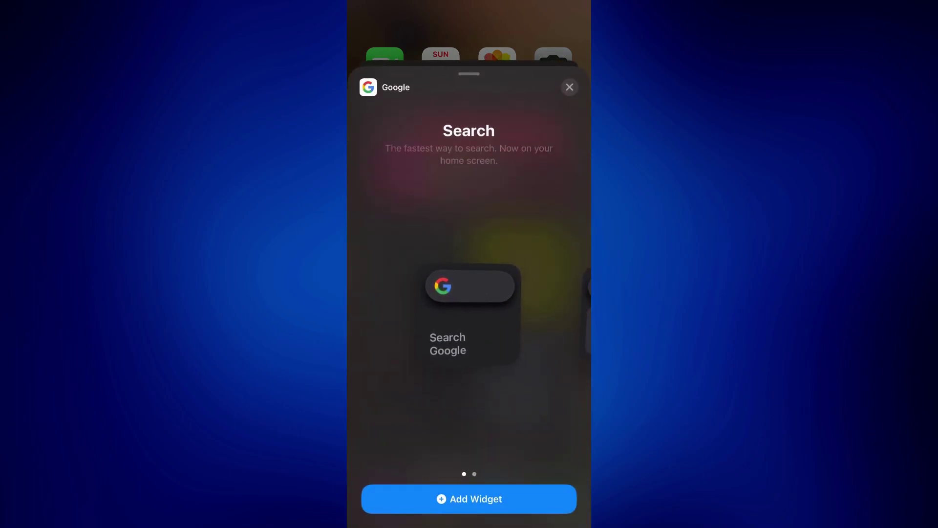
left_click_drag(513, 315, 396, 316)
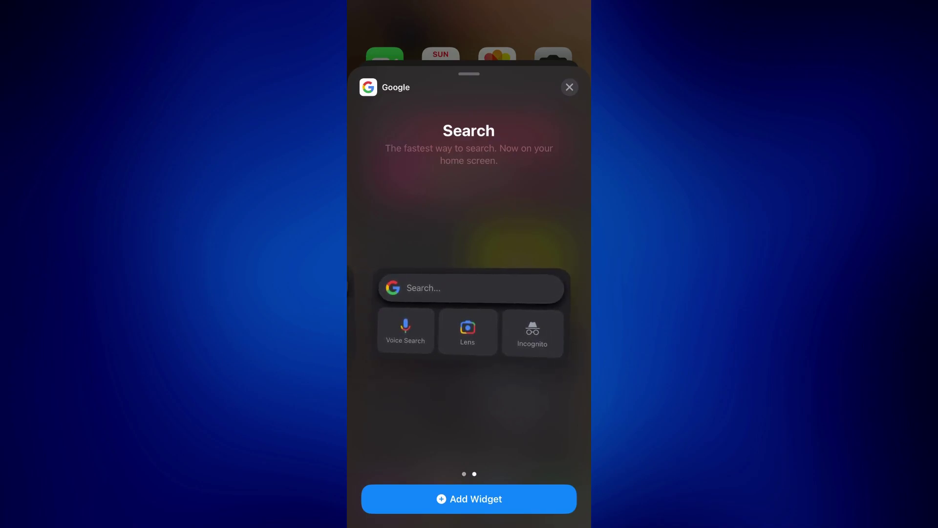
left_click(469, 499)
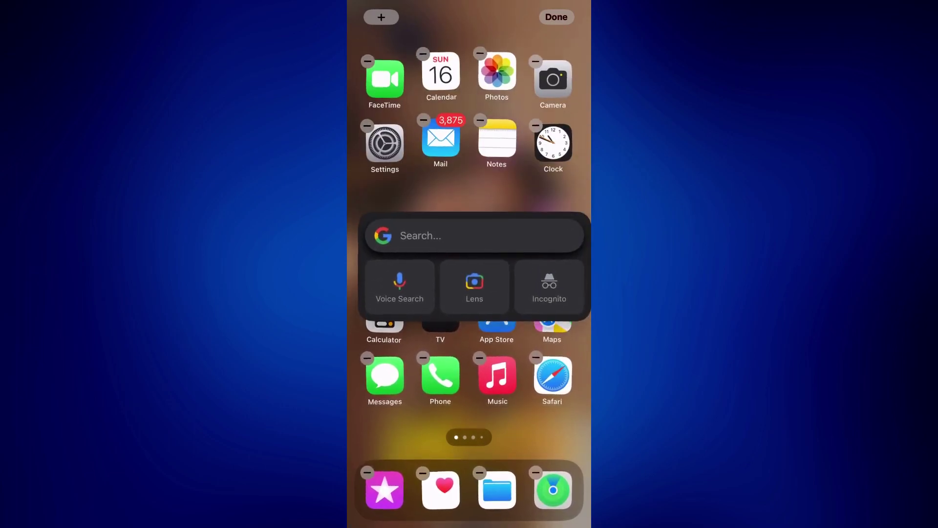
Drop the Google Search widget below the second row of app icons.
mouse_move(469, 96)
left_mouse_down()
mouse_move(470, 299)
mouse_move(469, 220)
left_mouse_up()
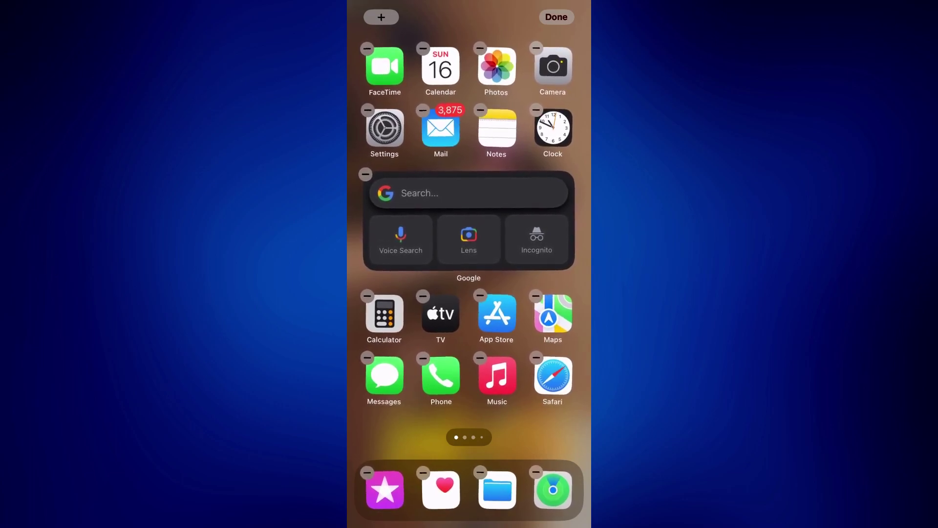
Exit editing with Done, then view the Music widget on page two.
left_click(556, 17)
left_click_drag(528, 331, 426, 330)
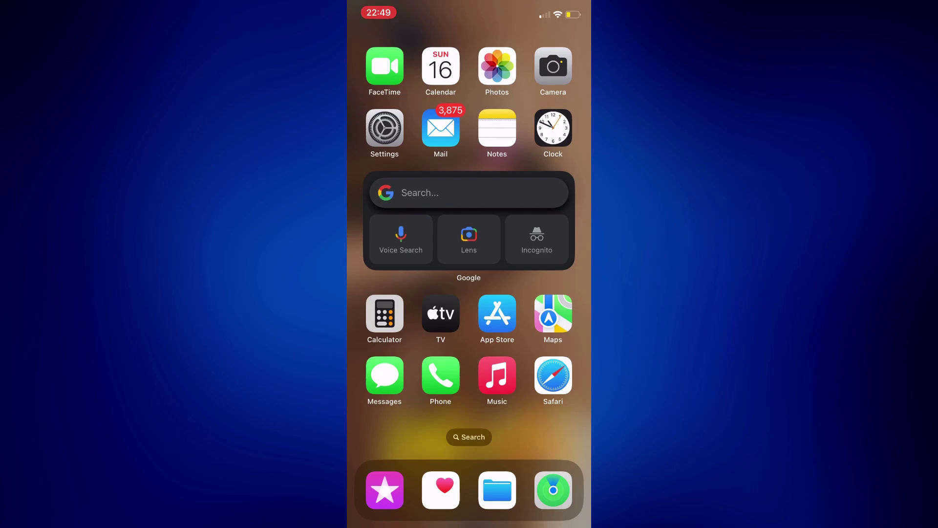
mouse_move(528, 330)
left_mouse_down()
mouse_move(411, 331)
mouse_move(527, 330)
left_mouse_up()
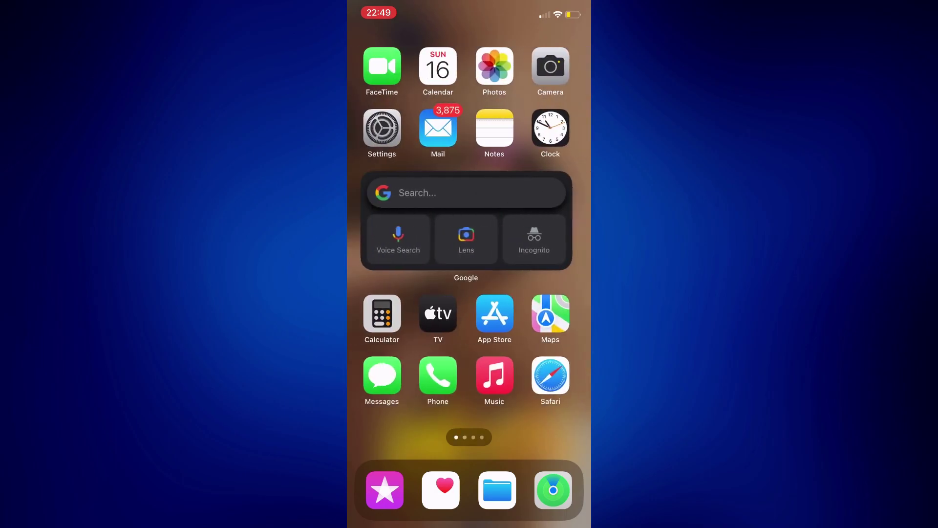